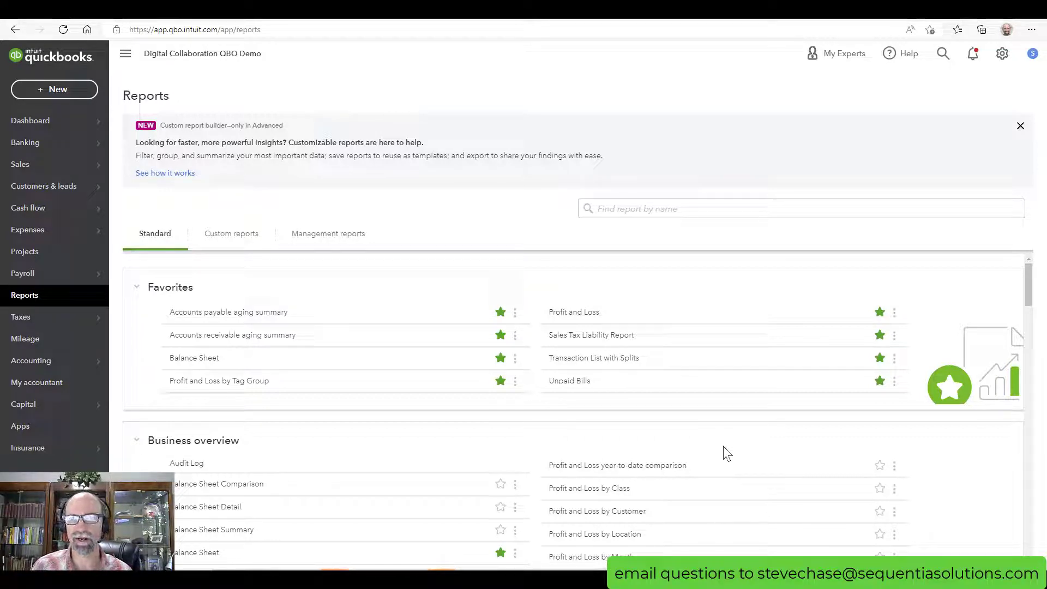
# Open the Products and Services list from the settings gear menu.
pyautogui.click(1002, 54)
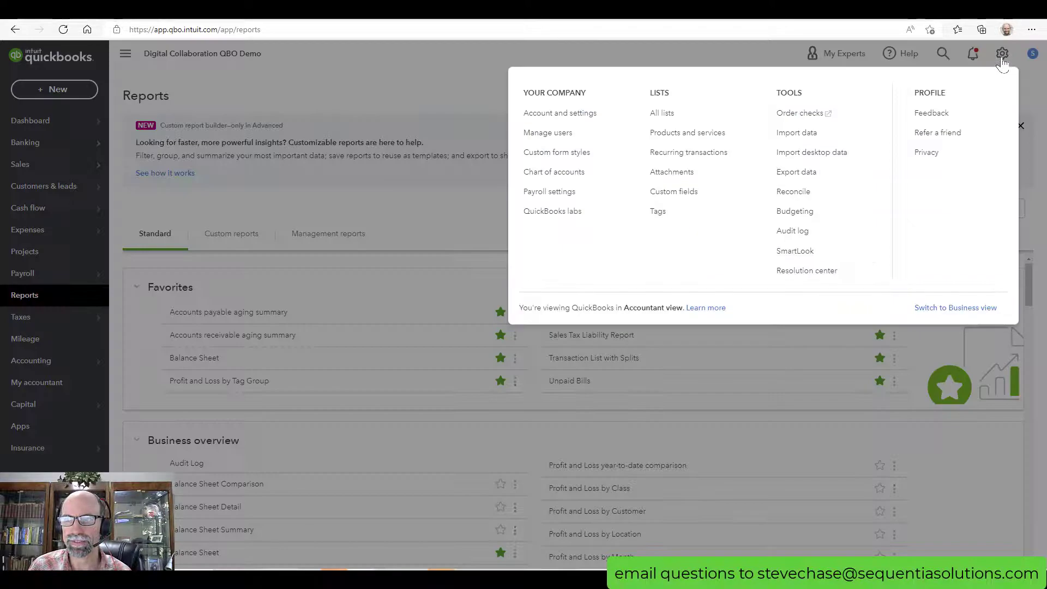
pyautogui.click(714, 136)
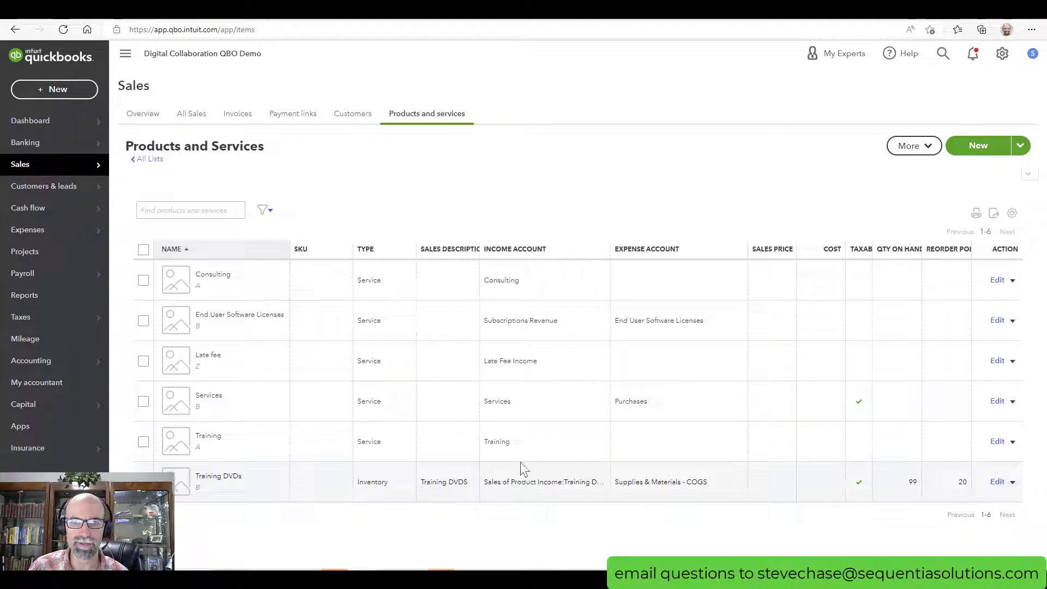
pyautogui.click(1012, 214)
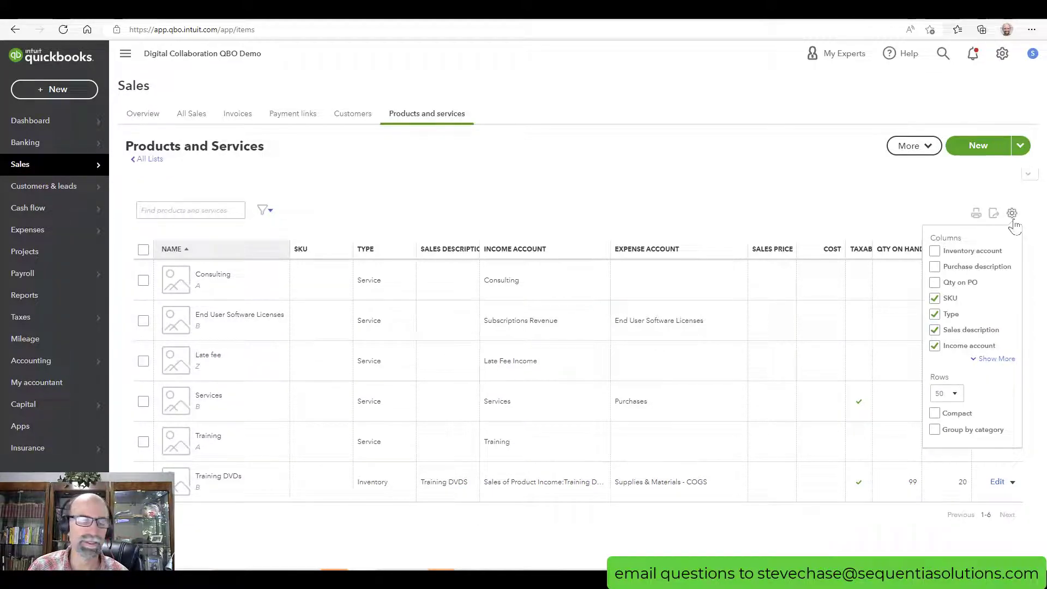
pyautogui.click(934, 346)
pyautogui.click(934, 346)
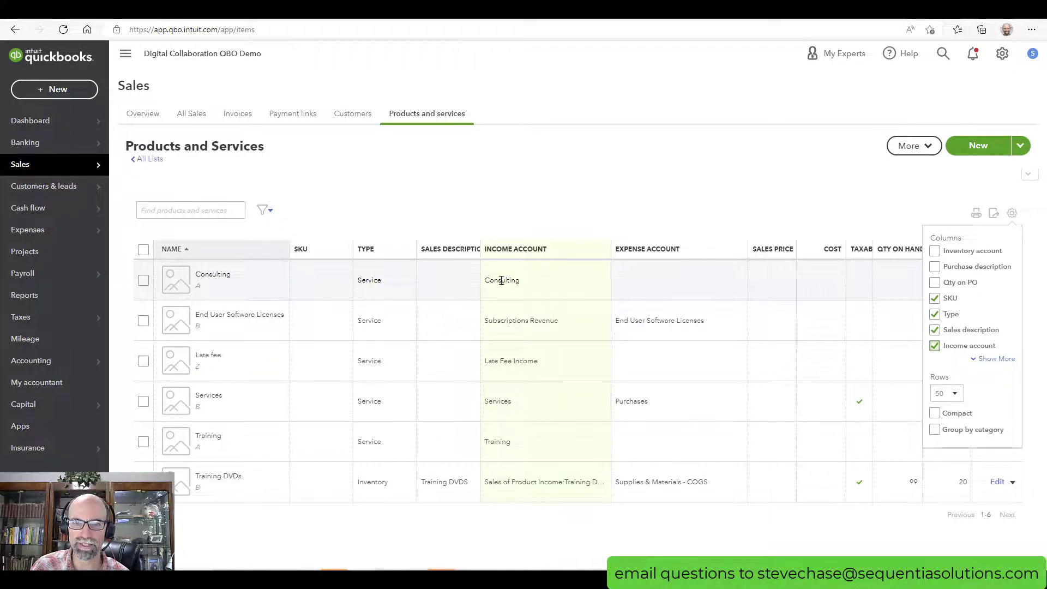
pyautogui.moveTo(490, 281); pyautogui.dragTo(512, 283)
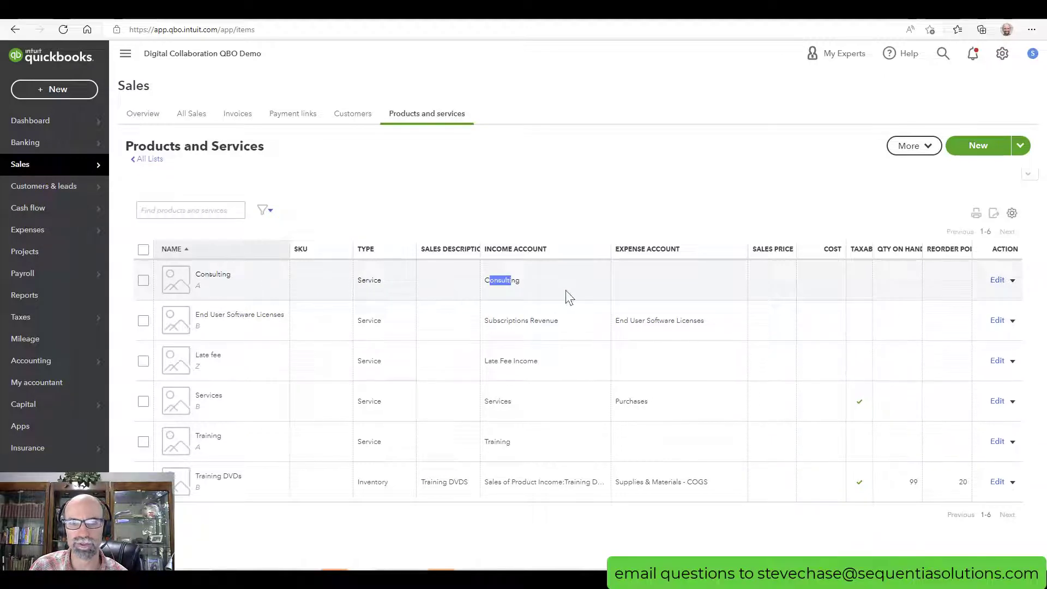
pyautogui.click(996, 281)
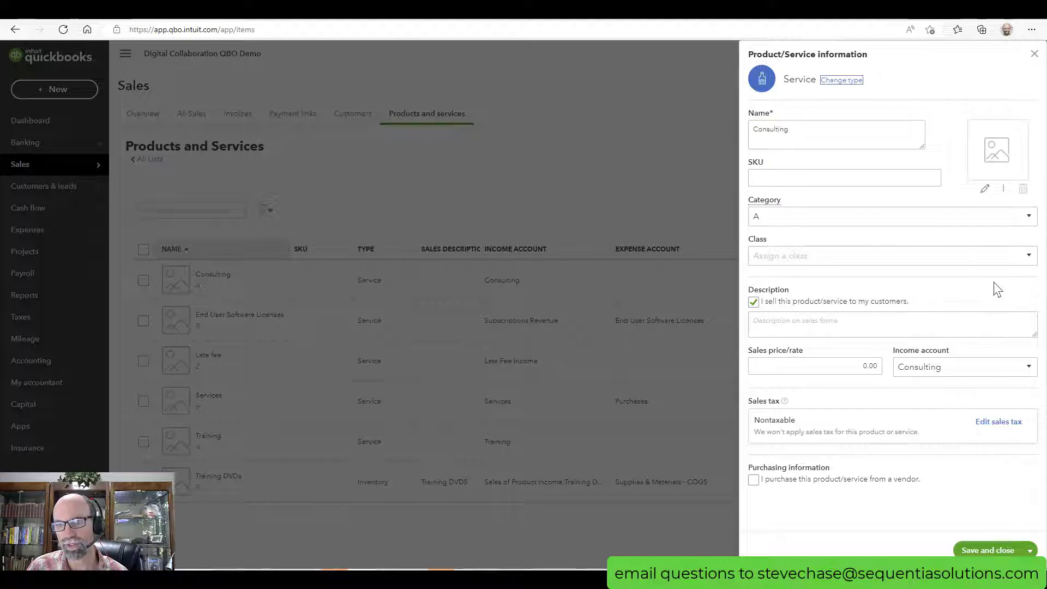
pyautogui.click(1028, 371)
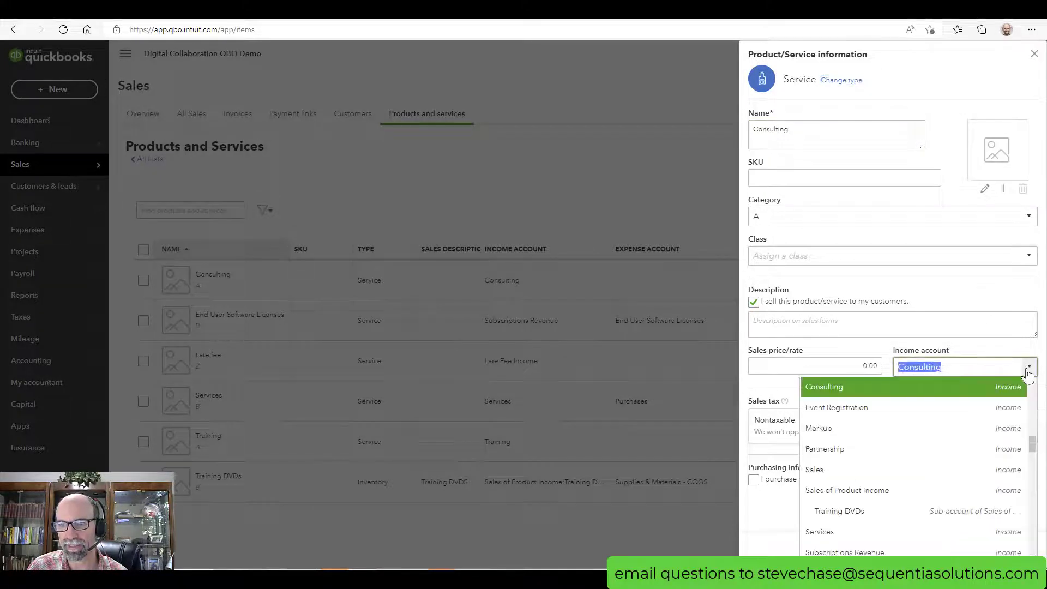
pyautogui.click(1013, 387)
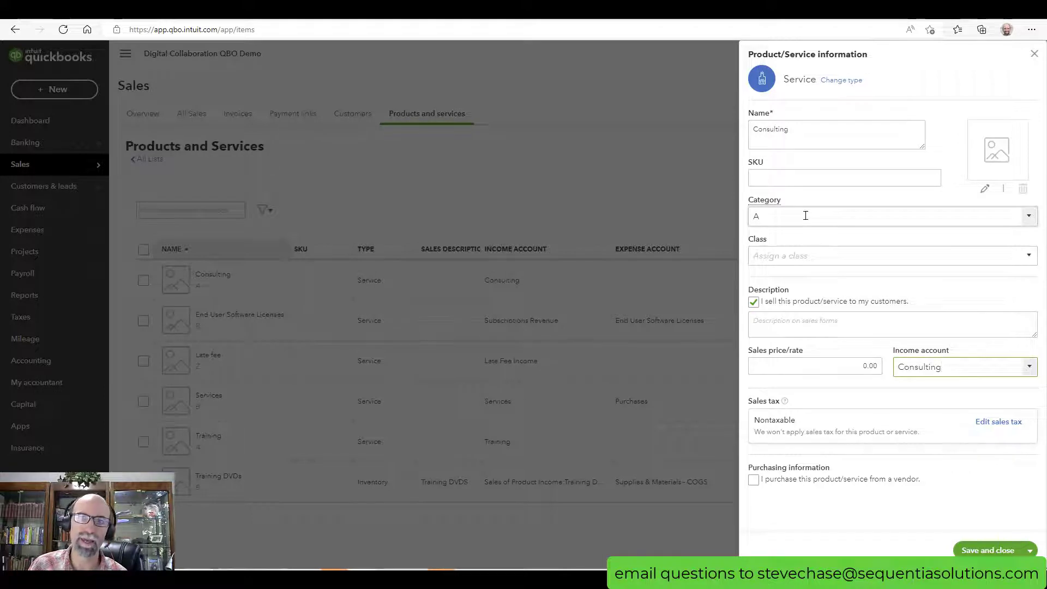
pyautogui.moveTo(770, 205)
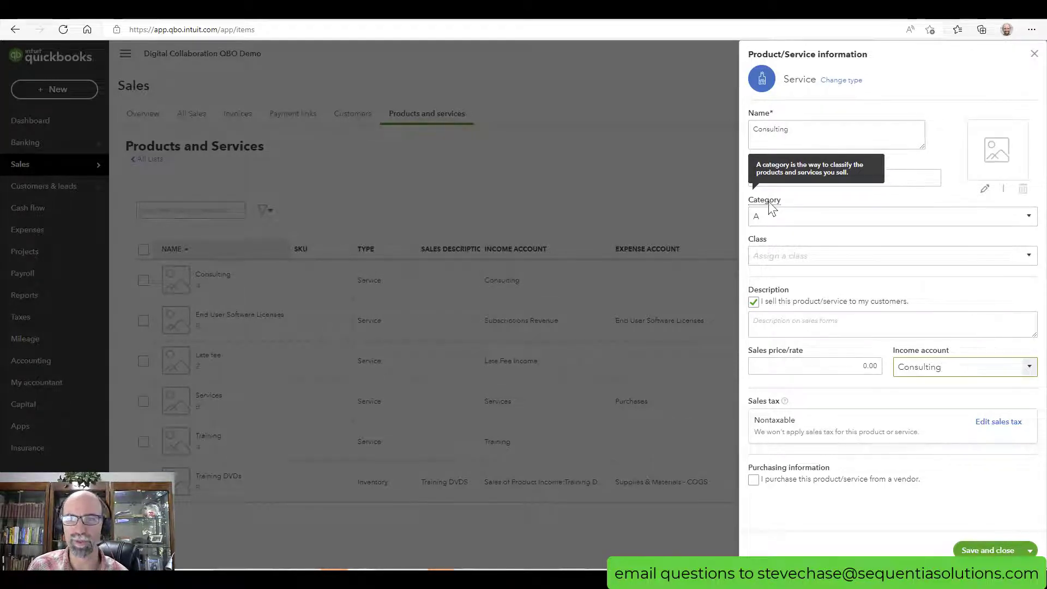
pyautogui.click(1034, 53)
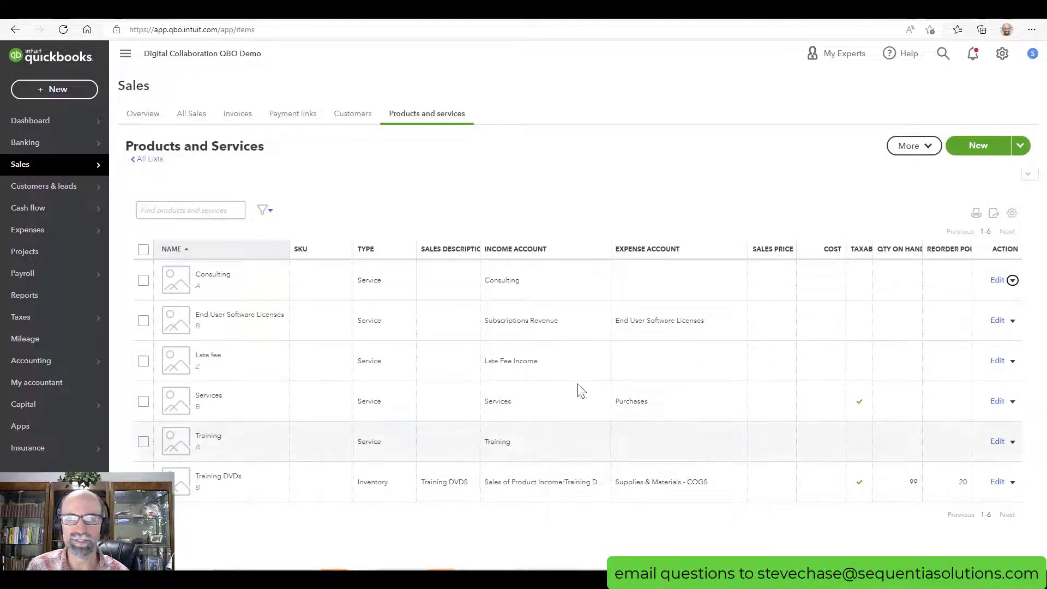
pyautogui.click(1001, 54)
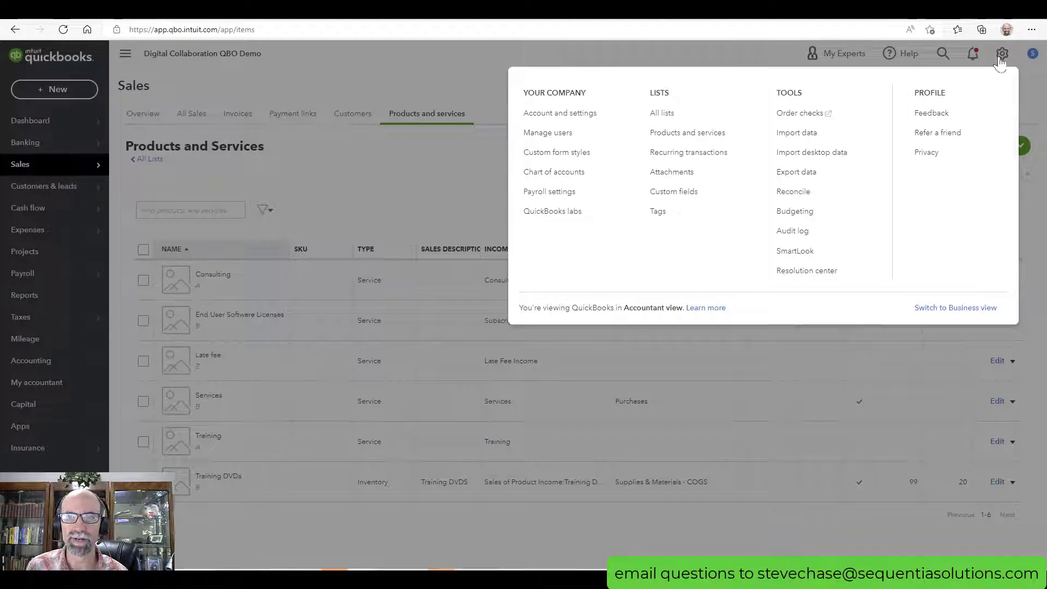
# Check product categories A, B and Z under All lists, then return to Reports.
pyautogui.click(688, 114)
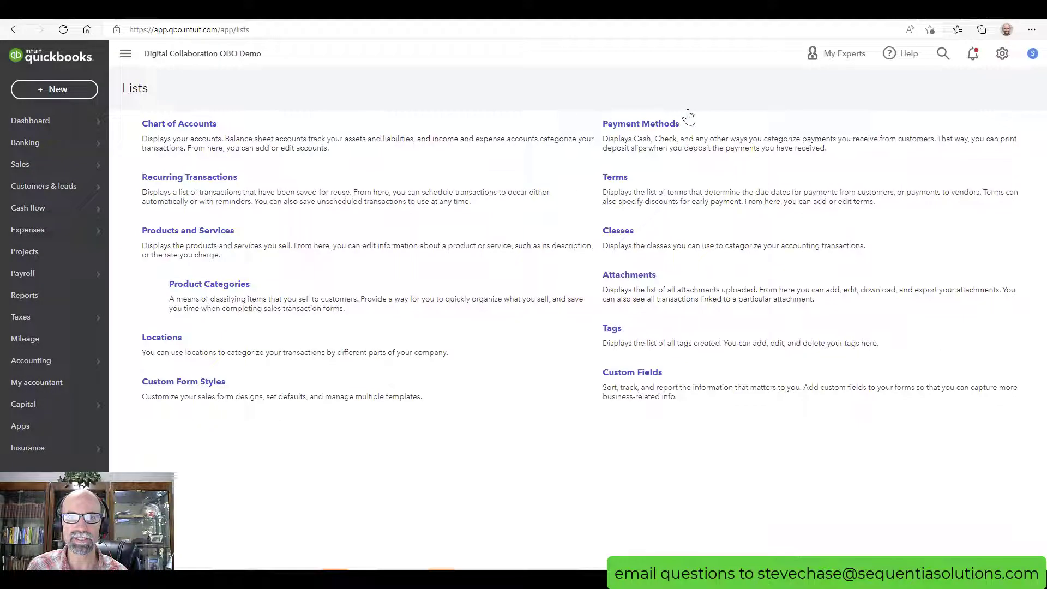
pyautogui.click(209, 289)
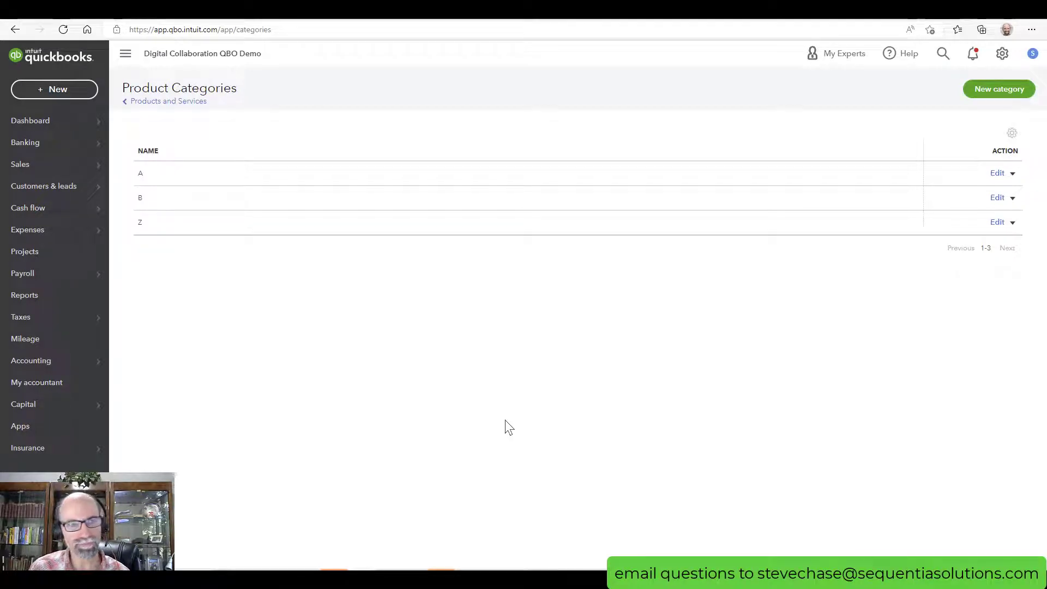
pyautogui.click(76, 296)
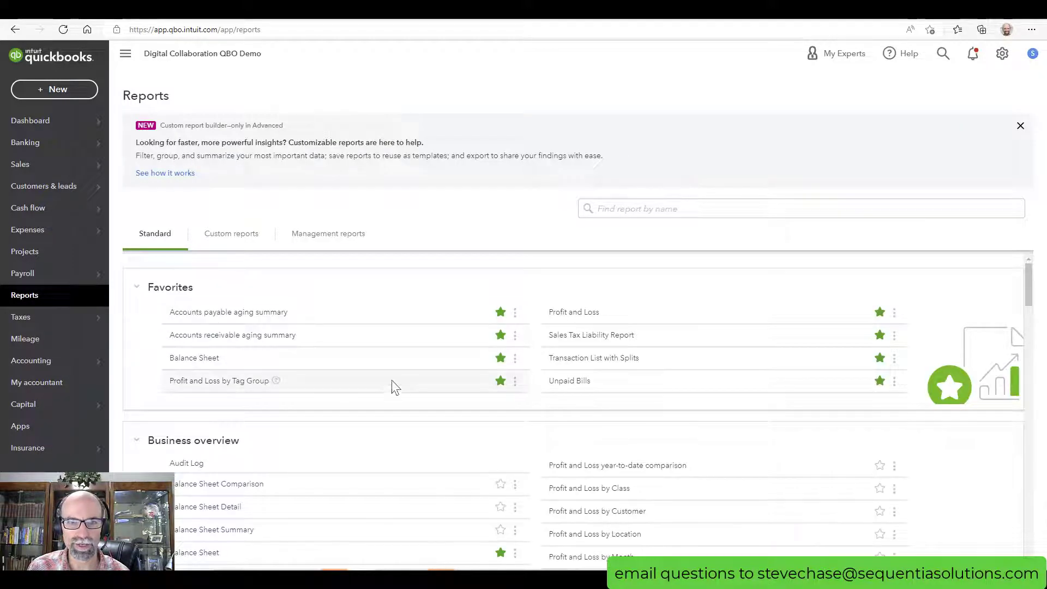
# Search reports for 'sales' and open Sales by Product/Service Summary.
pyautogui.click(635, 209)
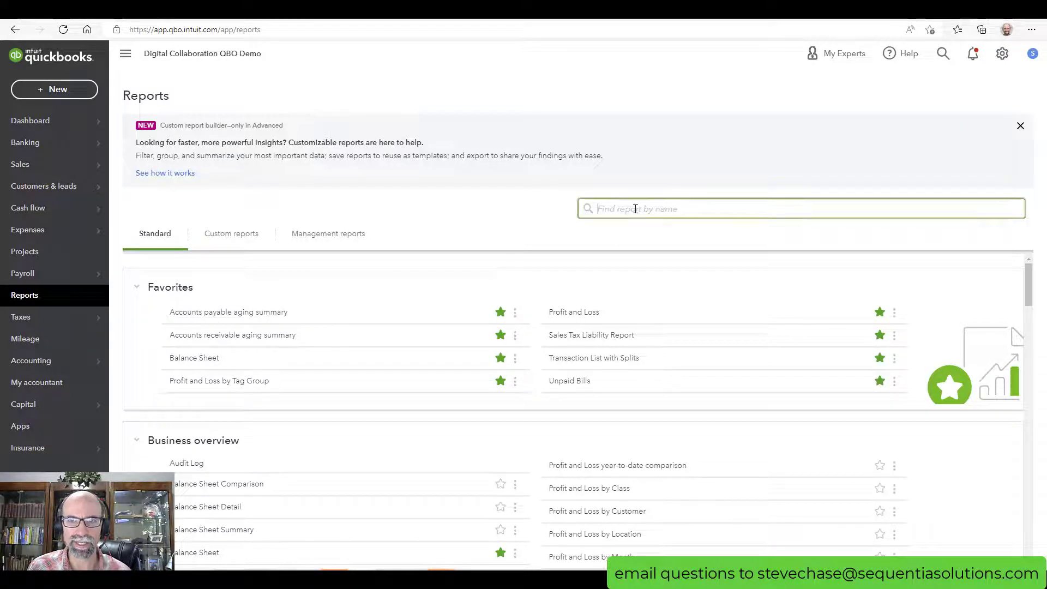
pyautogui.write('sales')
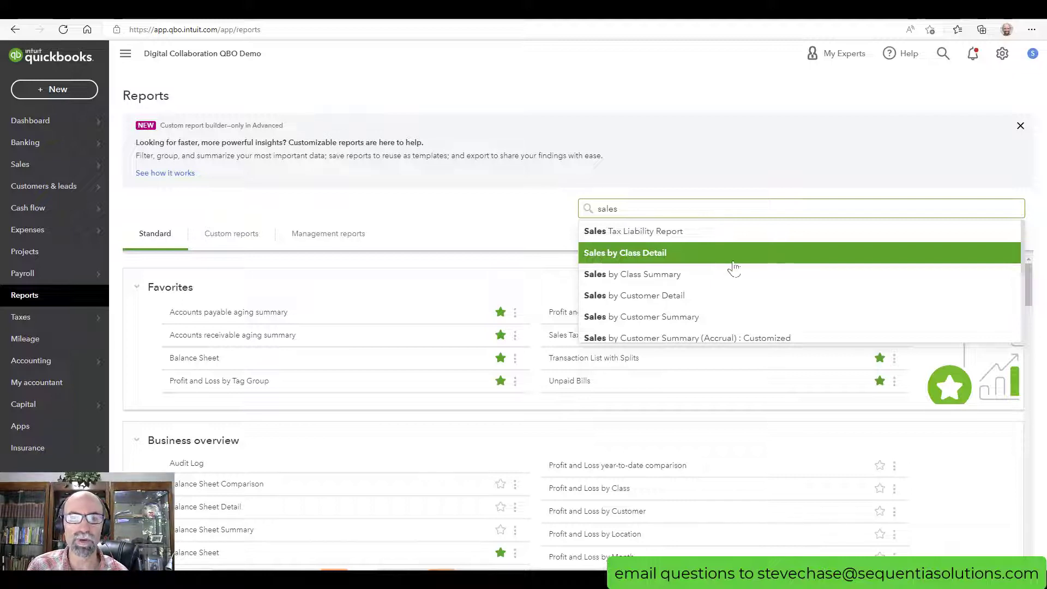
pyautogui.scroll(-1, 733, 267)
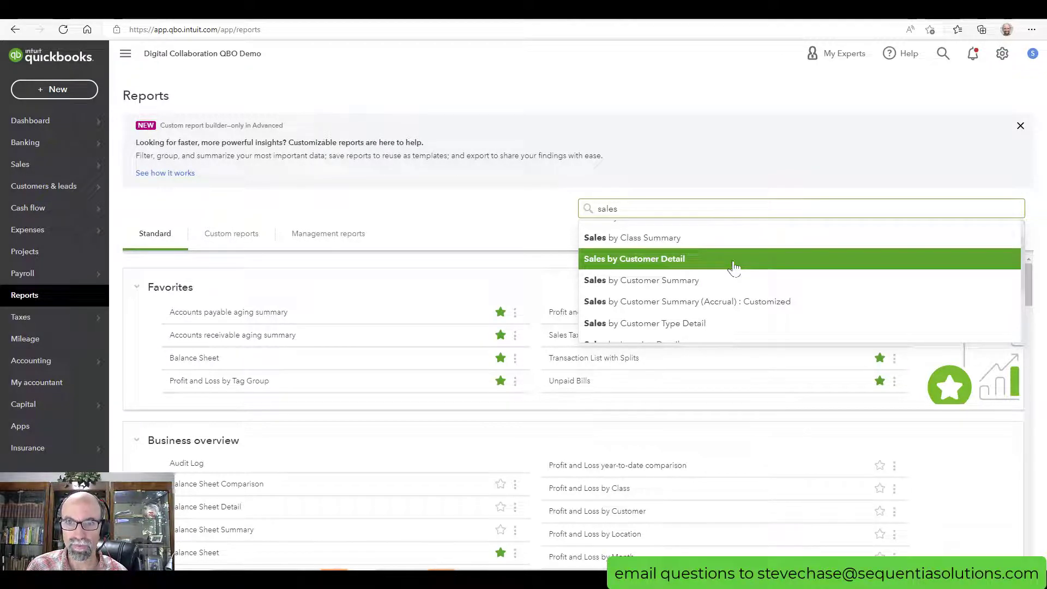
pyautogui.scroll(-1, 733, 267)
pyautogui.scroll(-2, 733, 268)
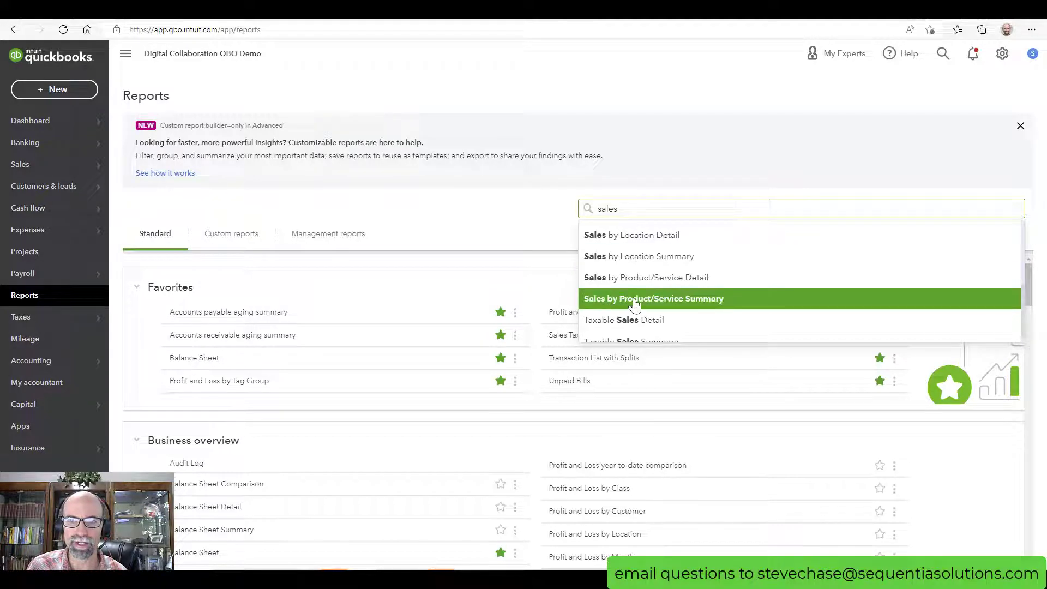
pyautogui.click(634, 300)
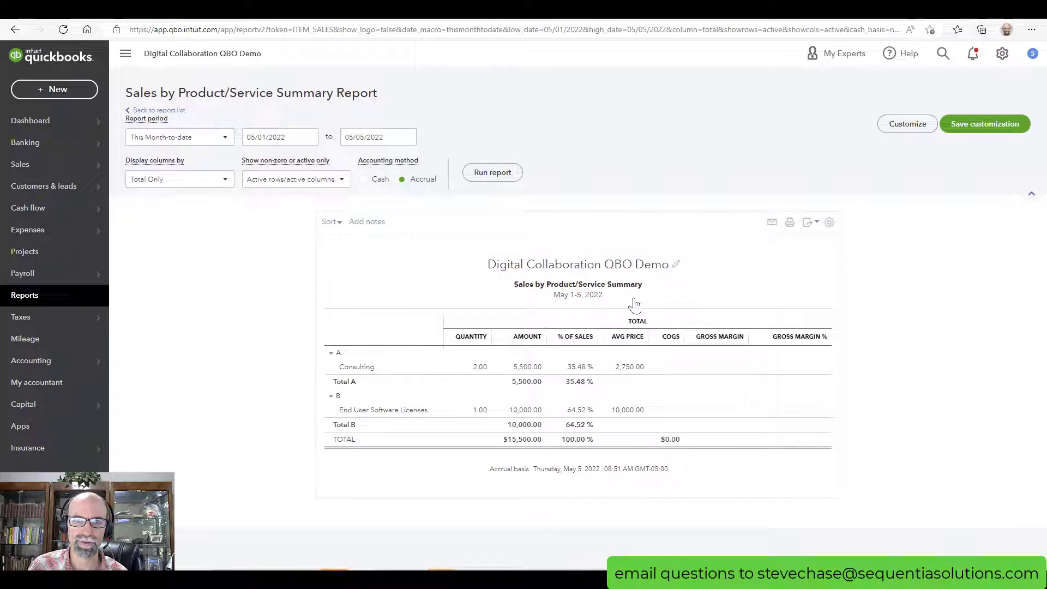
# Run the report for This Year-to-date, January 1 – May 5, 2022.
pyautogui.click(198, 139)
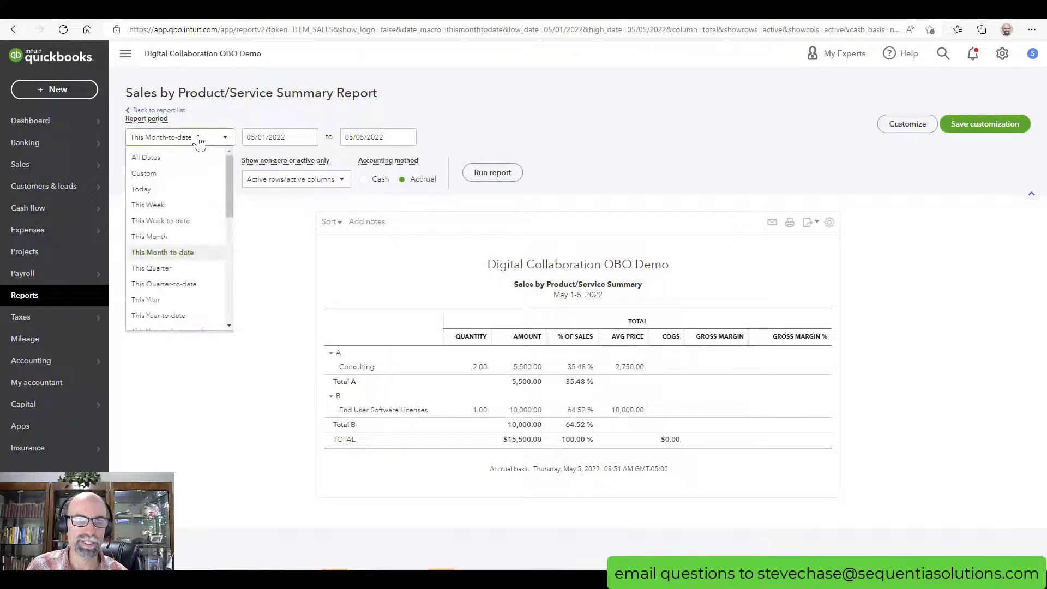
pyautogui.click(177, 315)
pyautogui.click(485, 180)
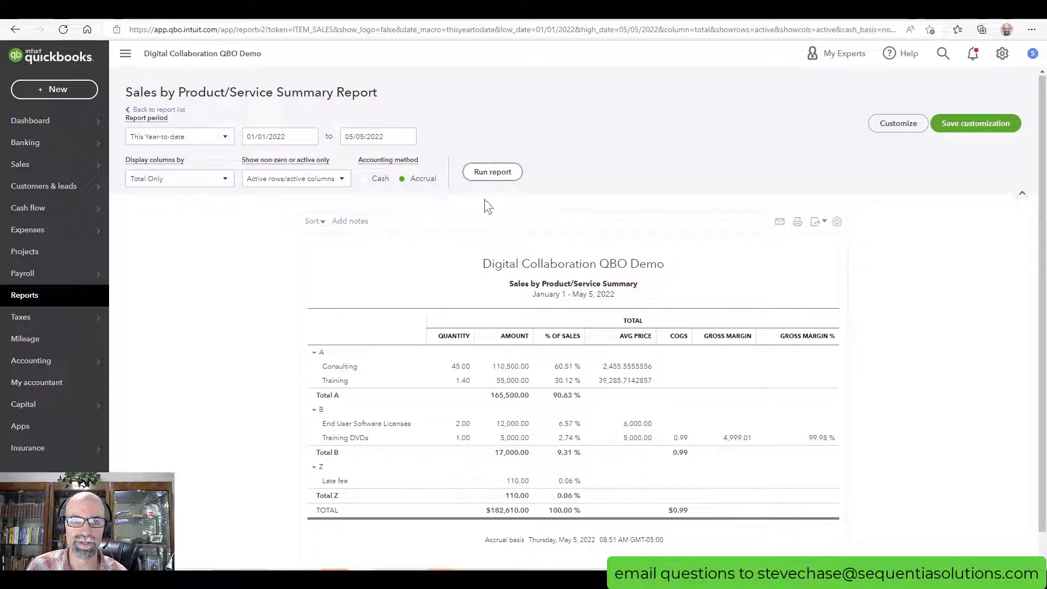
# Collapse categories A, B and Z to their totals and select the Cash basis.
pyautogui.click(315, 353)
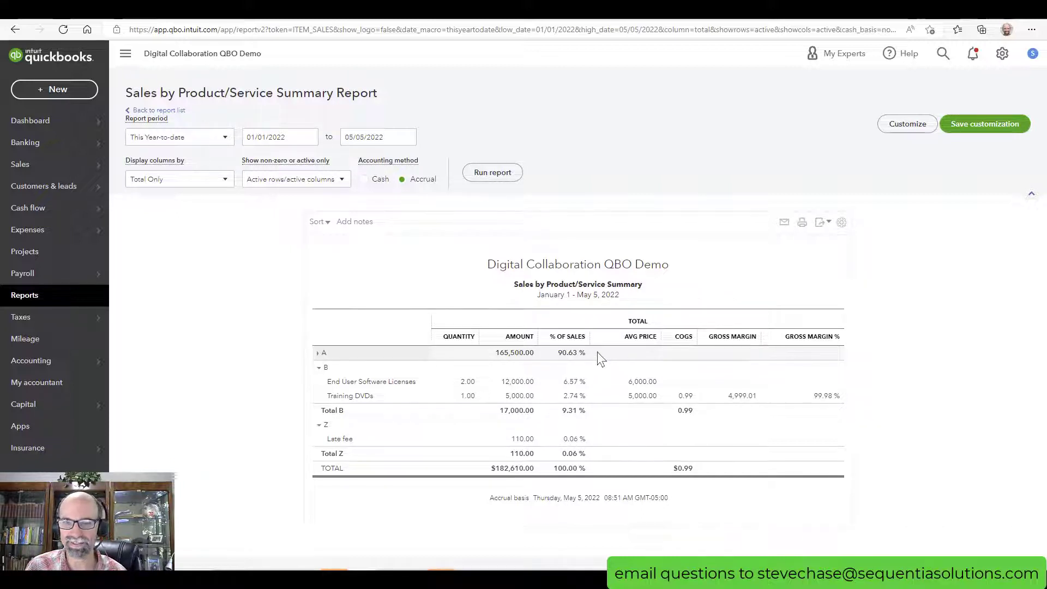
pyautogui.click(318, 368)
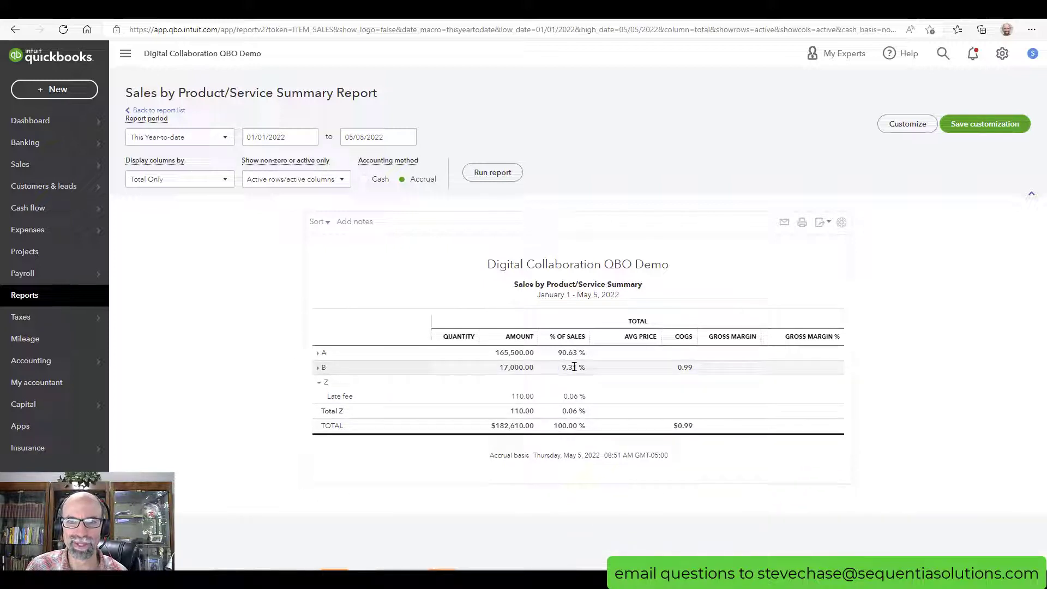
pyautogui.click(320, 384)
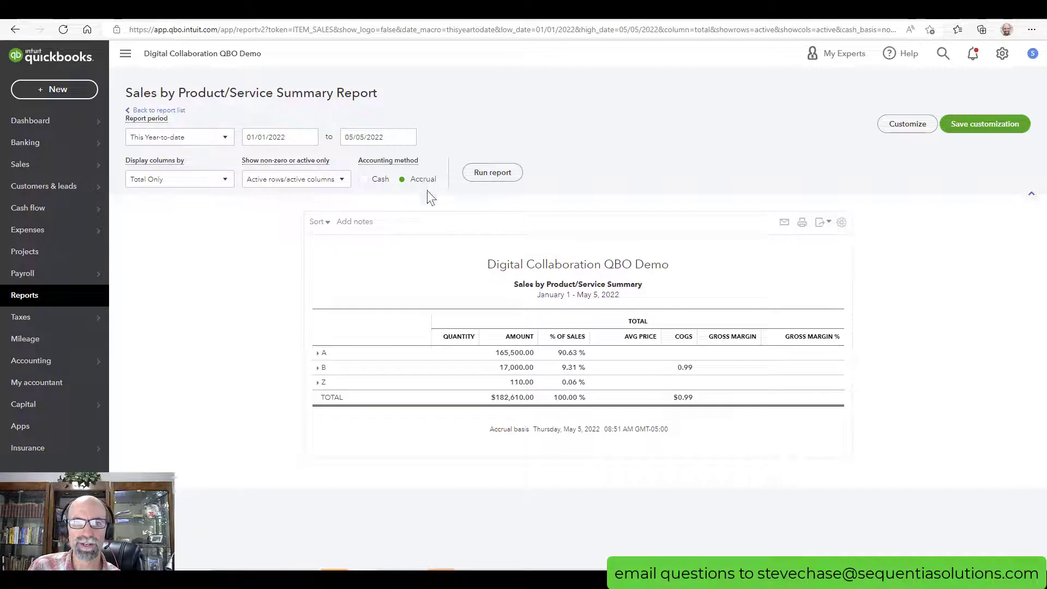
pyautogui.click(364, 180)
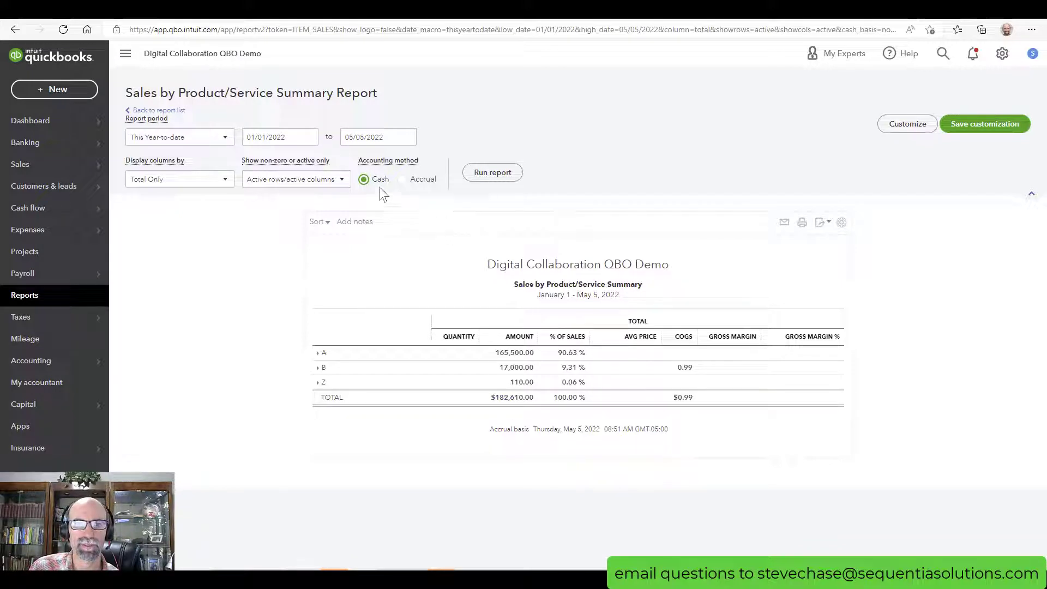
# Compare Cash and Accrual runs, then drill into Training's $55,000.00 accrual sales detail.
pyautogui.click(500, 173)
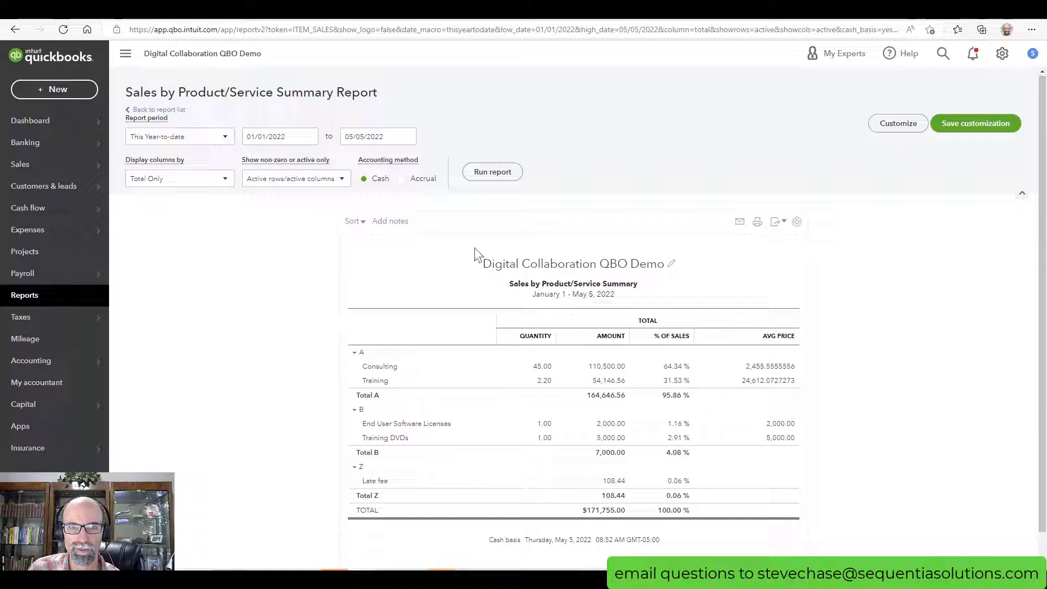
pyautogui.click(403, 182)
pyautogui.click(481, 180)
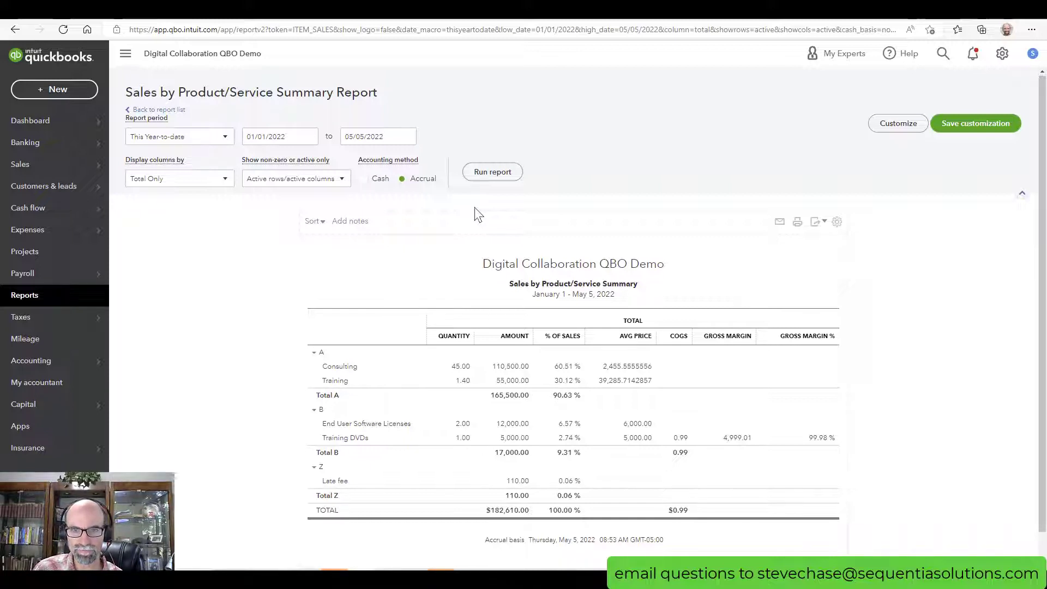
pyautogui.click(515, 381)
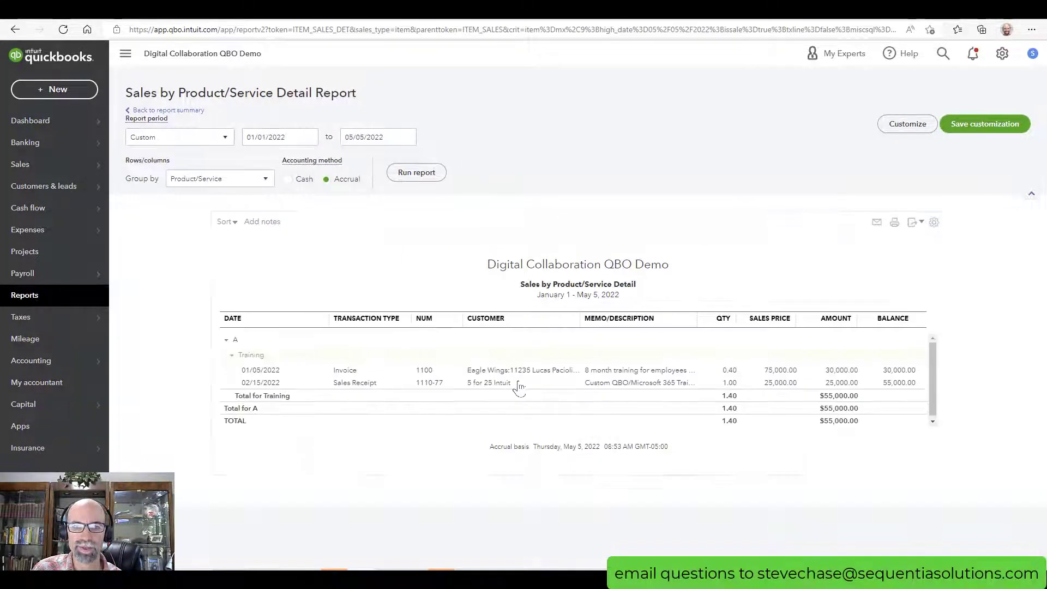